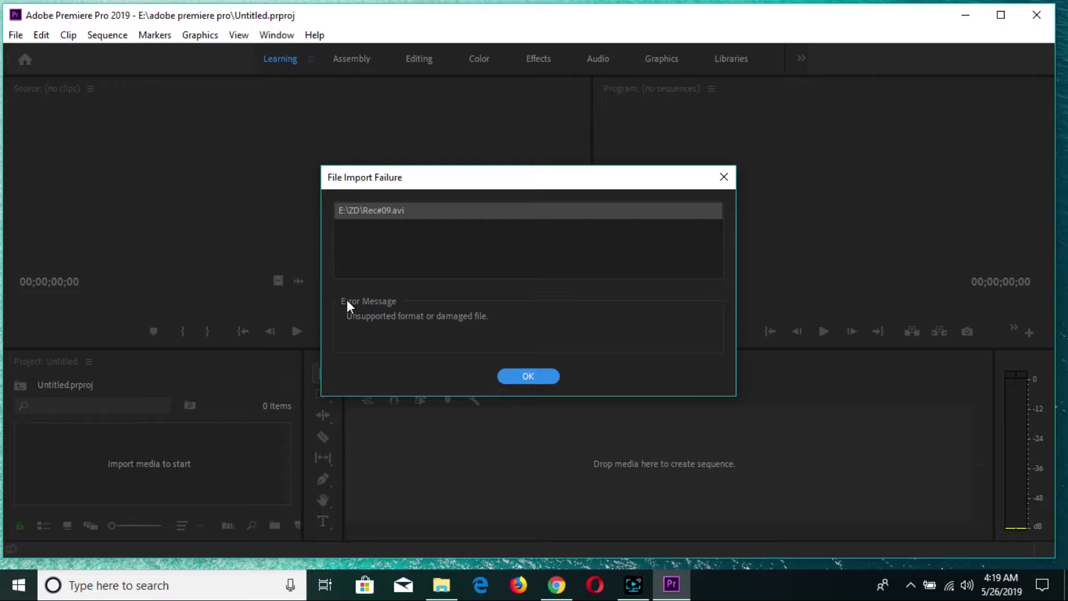
Step: Dismiss the file import failure message and switch from Premiere Pro to the iDealshare converter page in Chrome
click(531, 376)
click(966, 15)
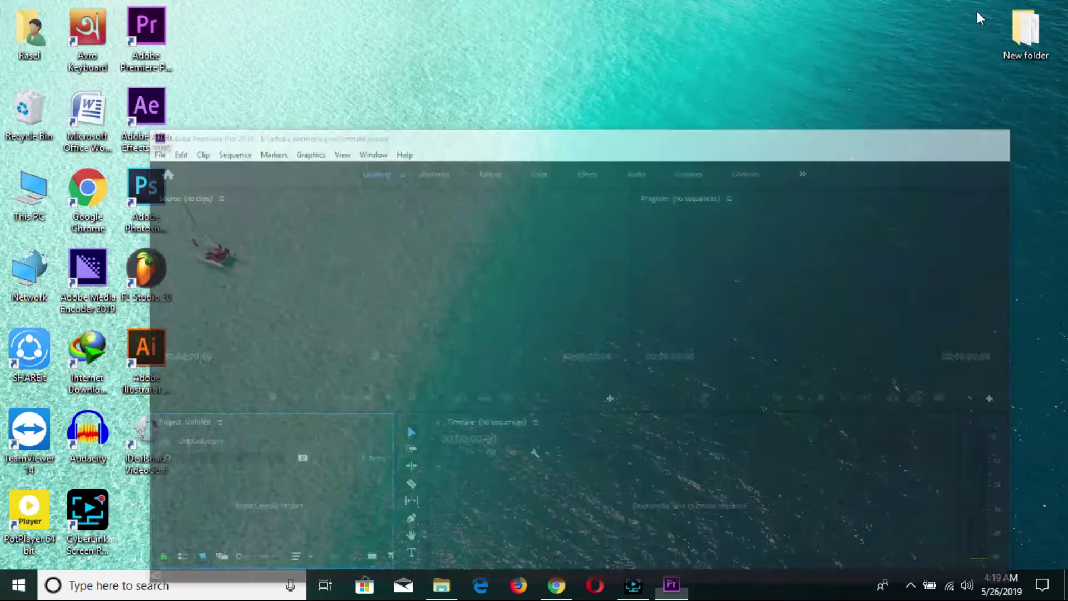
click(563, 584)
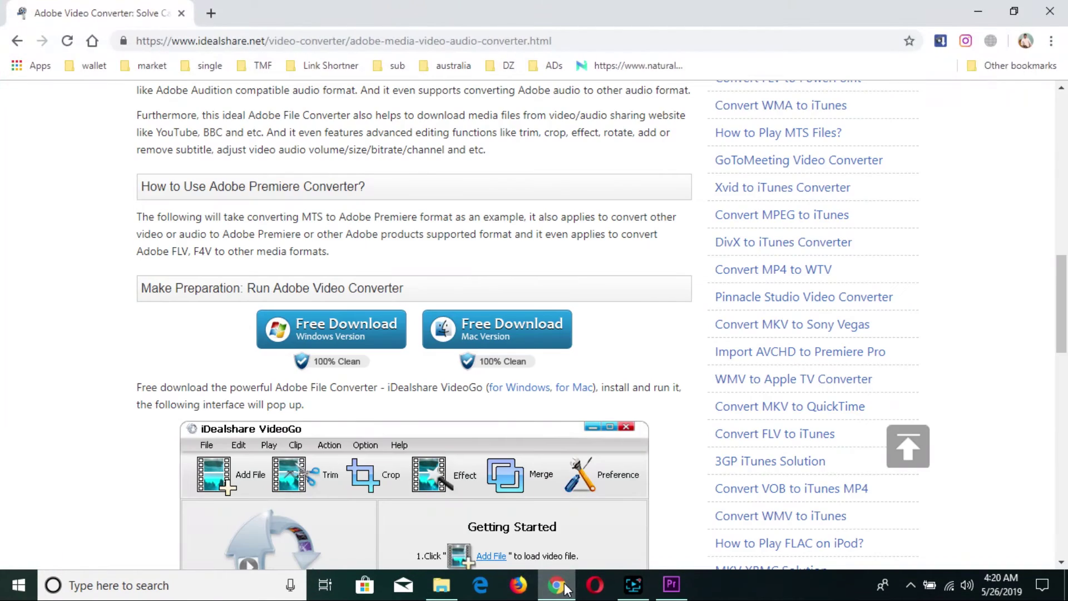
Step: Examine the Adobe Media Converter page's title, interface pictures and MTS import instructions
scroll(399, 397, up, 2)
scroll(400, 404, up, 10)
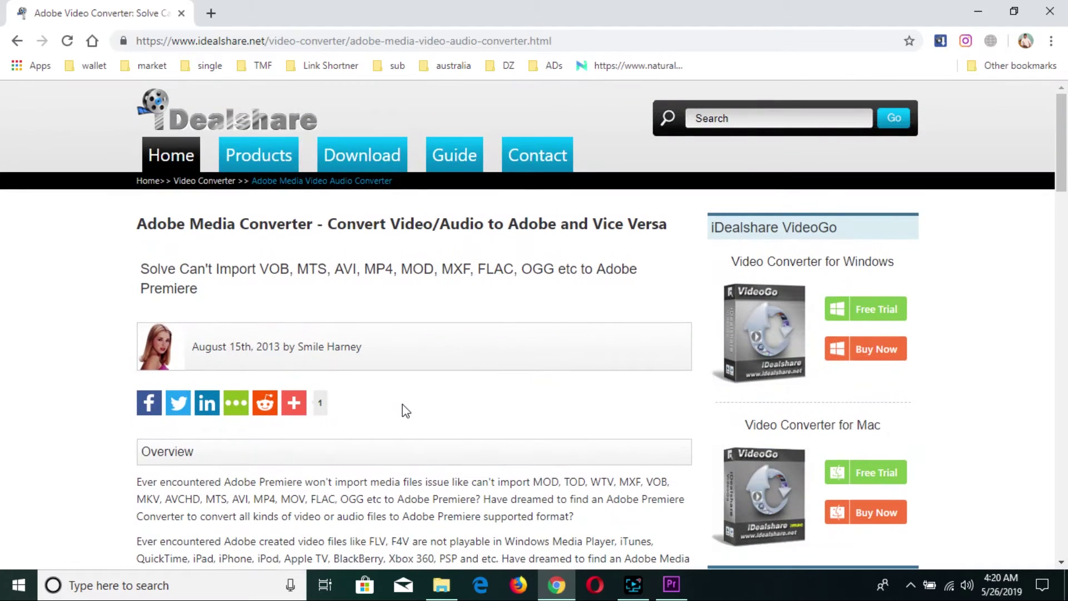
mouse_move(334, 155)
drag(137, 223, 675, 230)
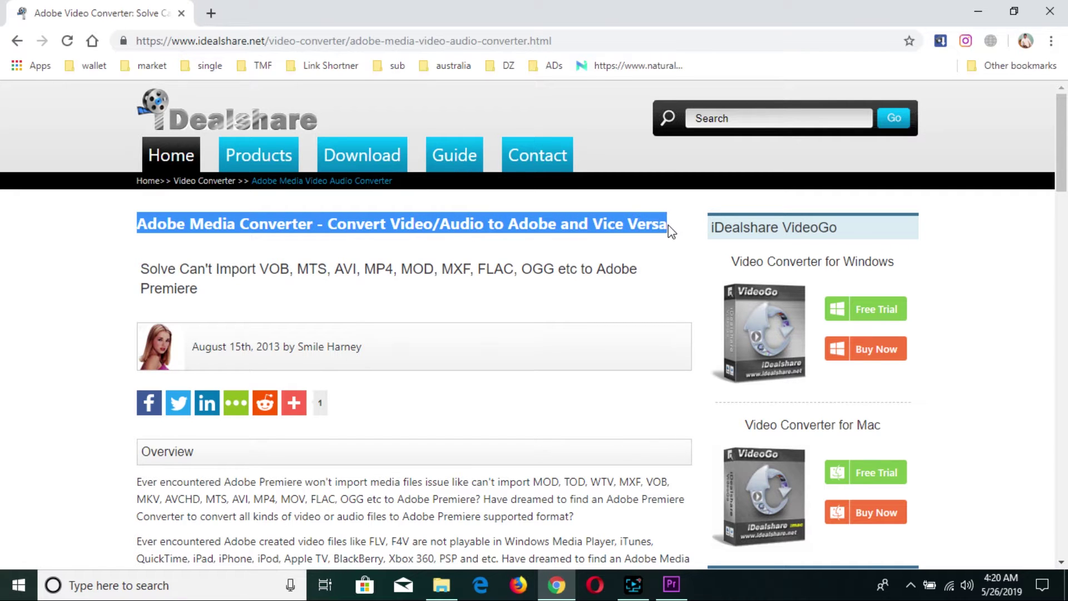
click(92, 316)
scroll(242, 335, down, 6)
scroll(242, 335, down, 12)
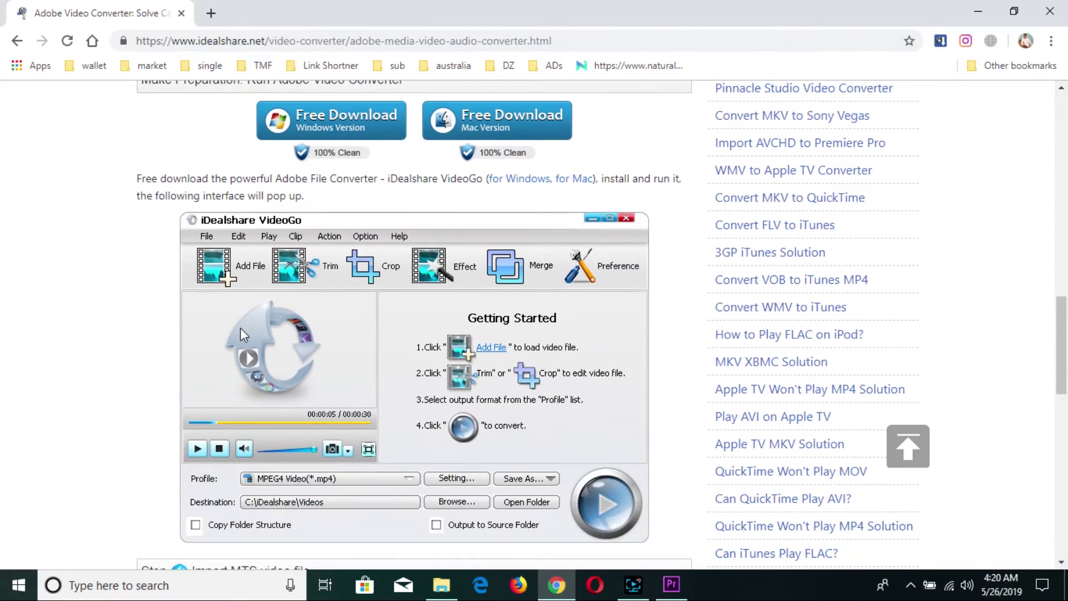
scroll(395, 297, down, 6)
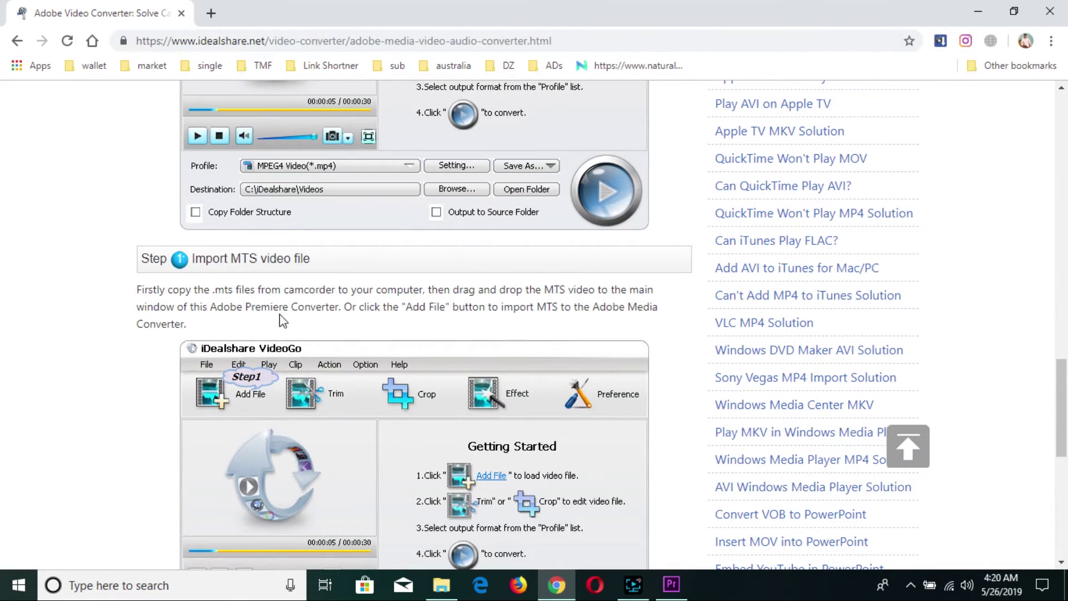
scroll(280, 316, down, 6)
Step: Download the Windows version of the converter as i-video-converter.exe and minimise the browser
scroll(281, 316, up, 2)
scroll(279, 313, up, 13)
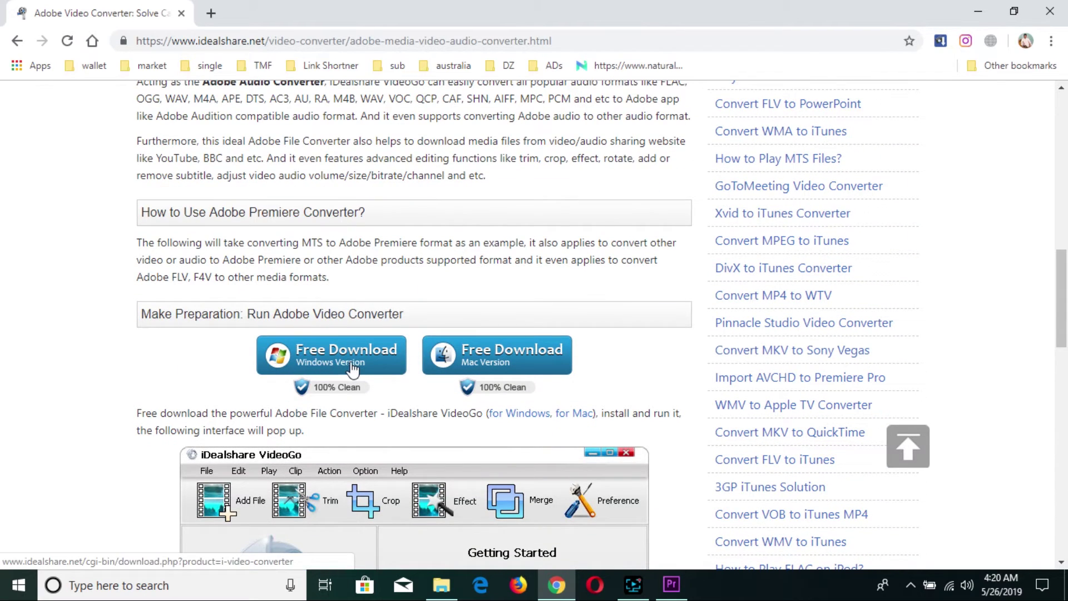
click(352, 368)
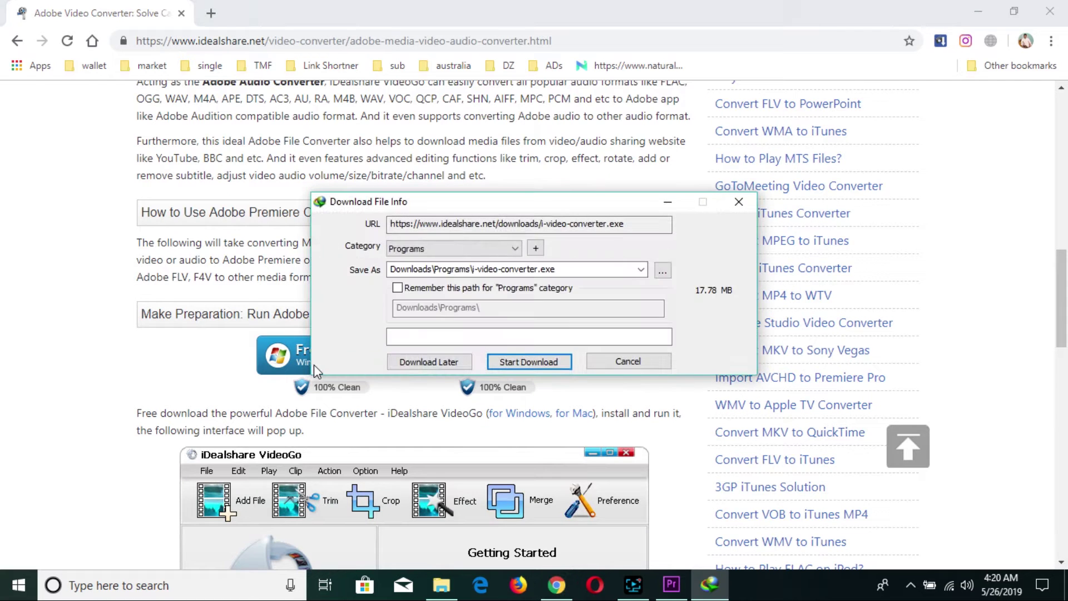
click(553, 359)
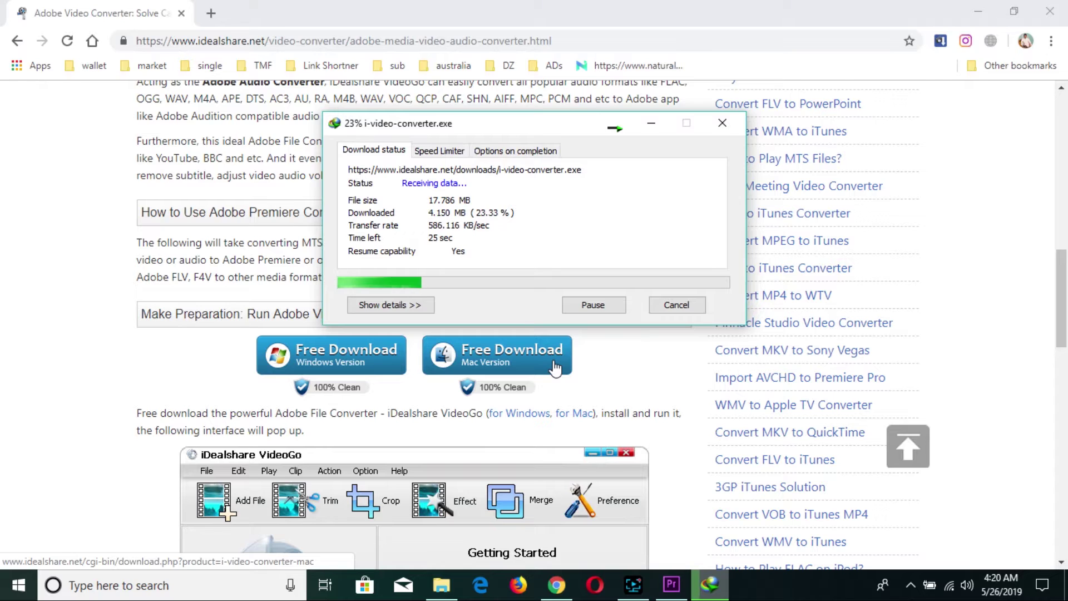
click(977, 10)
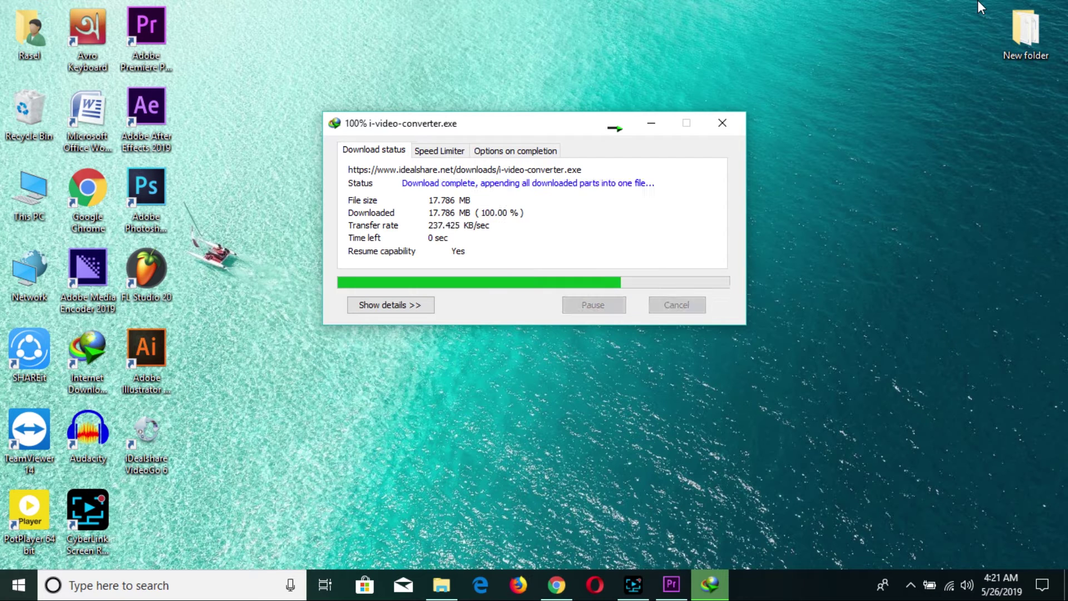
click(410, 349)
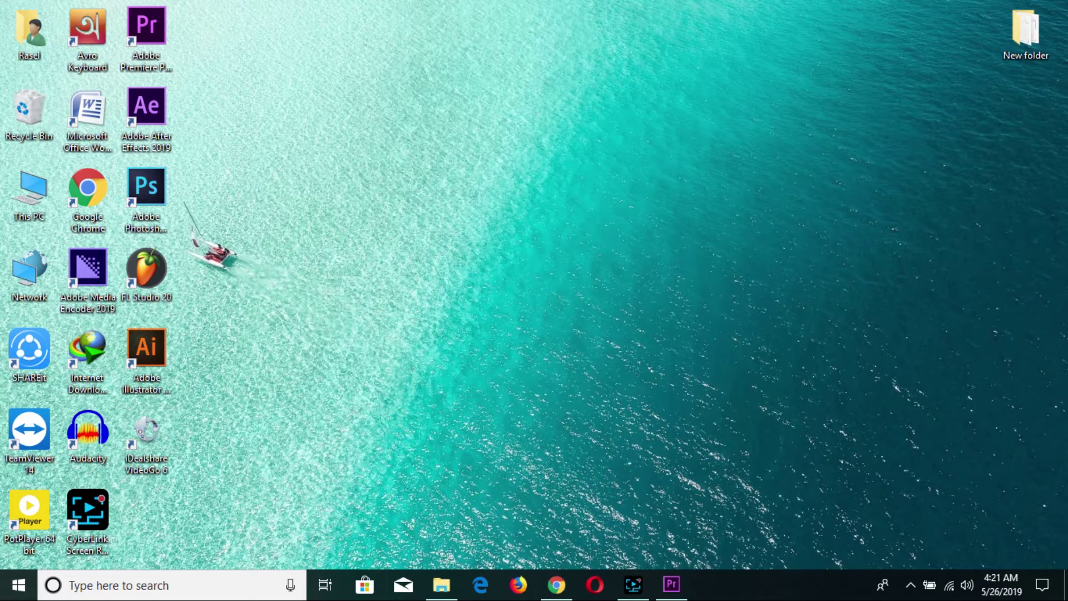
Step: Refresh the desktop and launch iDealshare VideoGo 6, postponing its registration
right_click(475, 262)
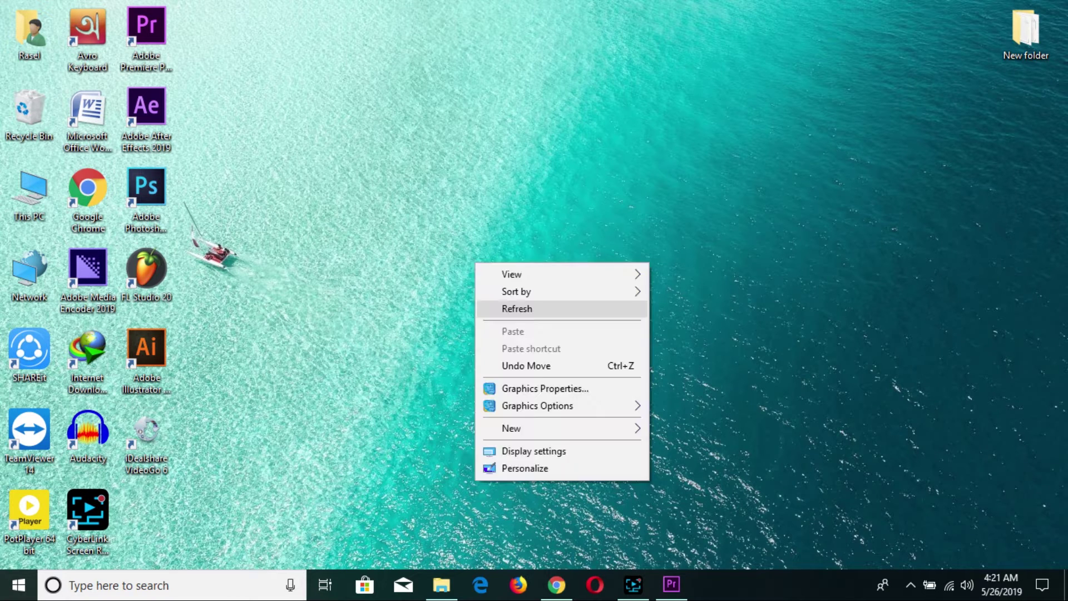
click(504, 308)
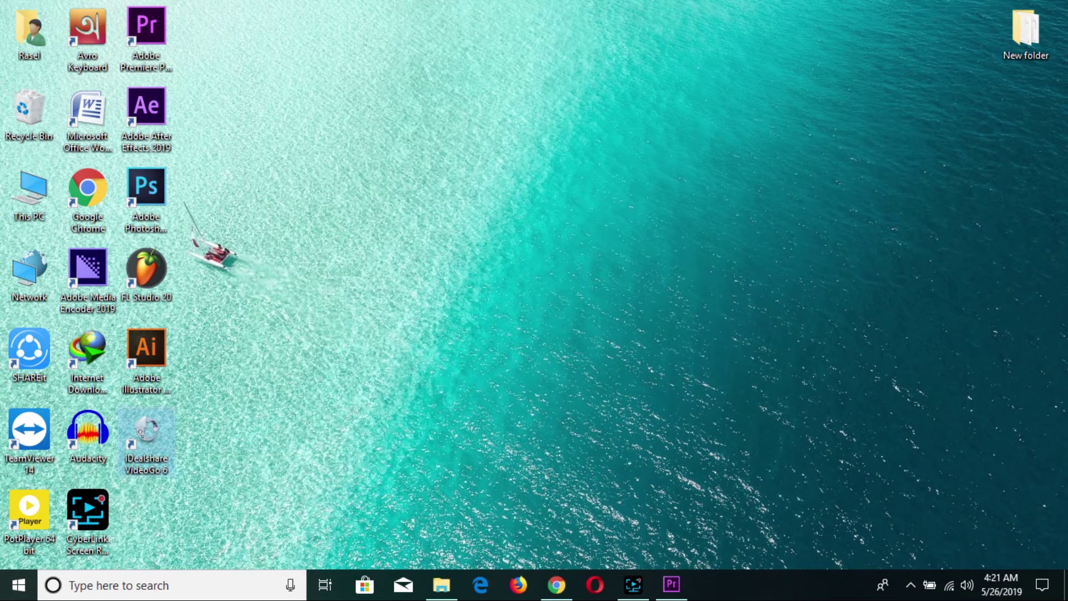
double_click(145, 439)
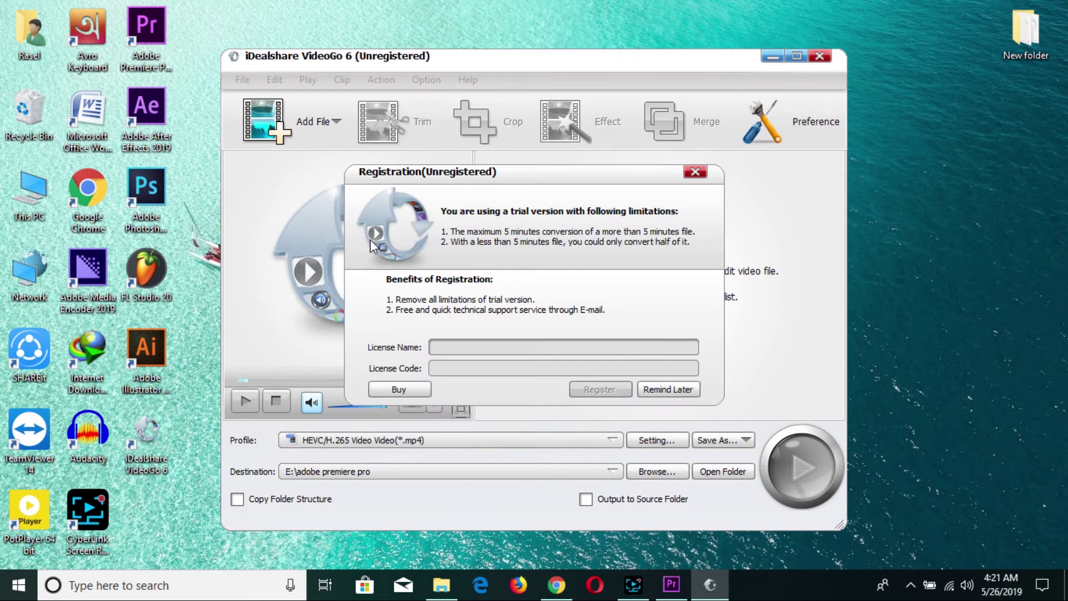
click(670, 389)
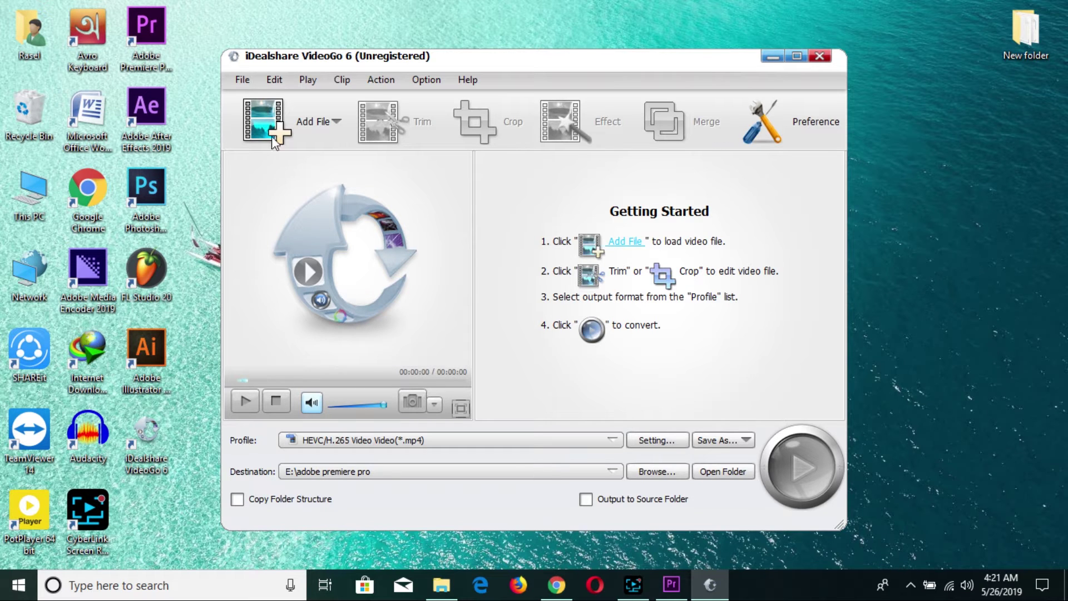
Step: Load Rec#09.avi from the ZD folder and set the output profile to H.264/MPEG-4 AVC Video(*.mp4)
click(262, 104)
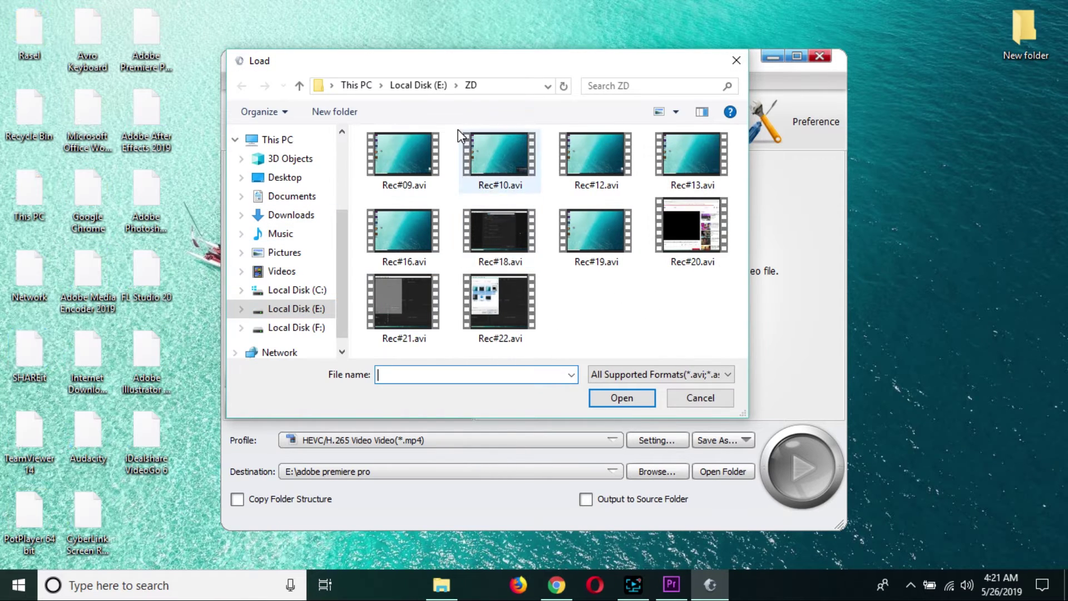
double_click(413, 171)
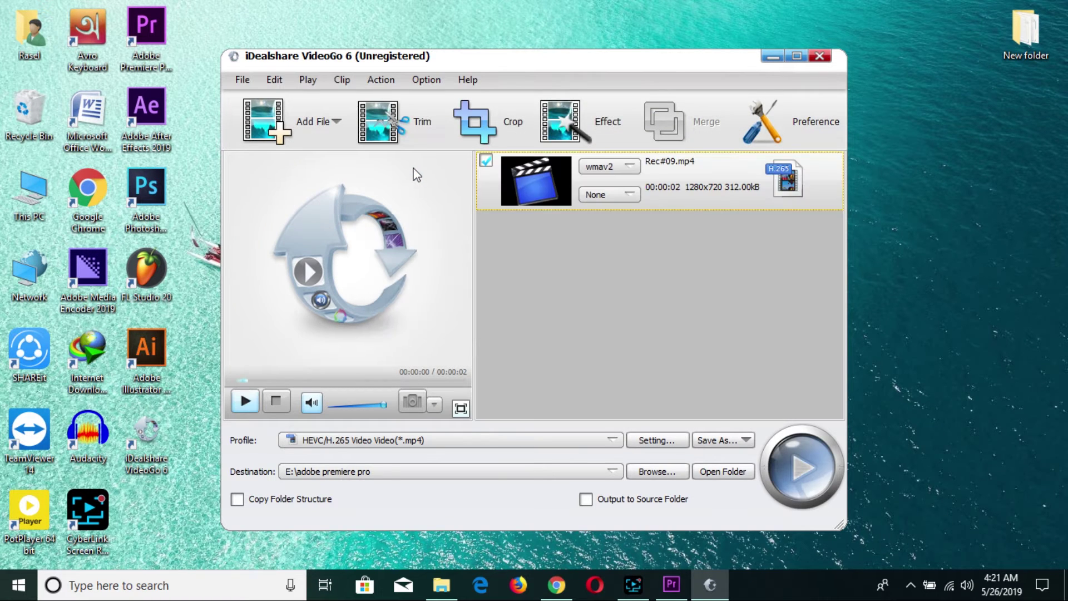
click(461, 440)
scroll(603, 187, down, 5)
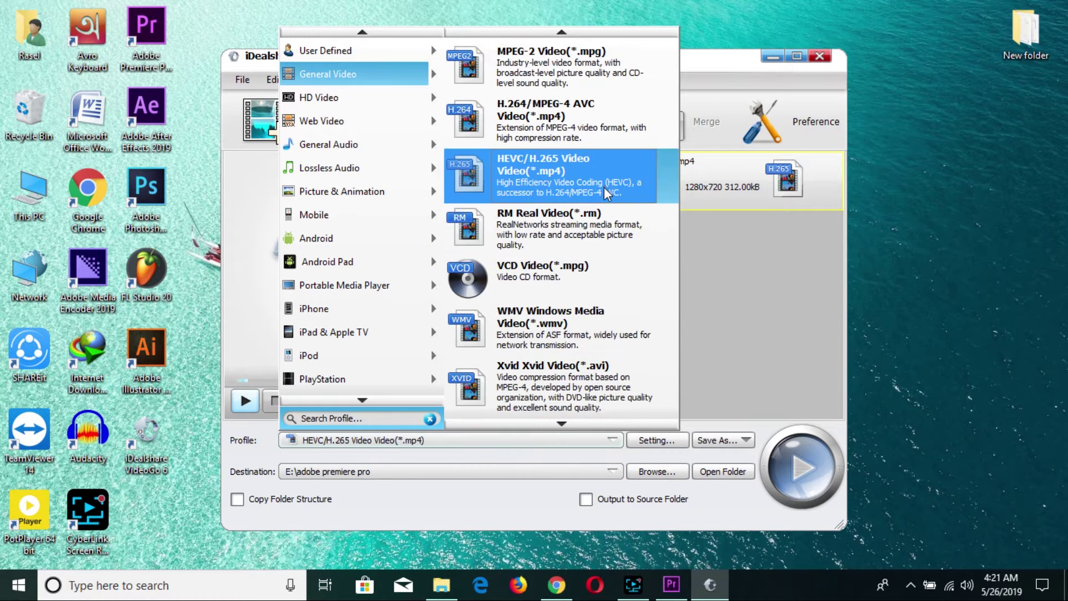
scroll(605, 184, up, 5)
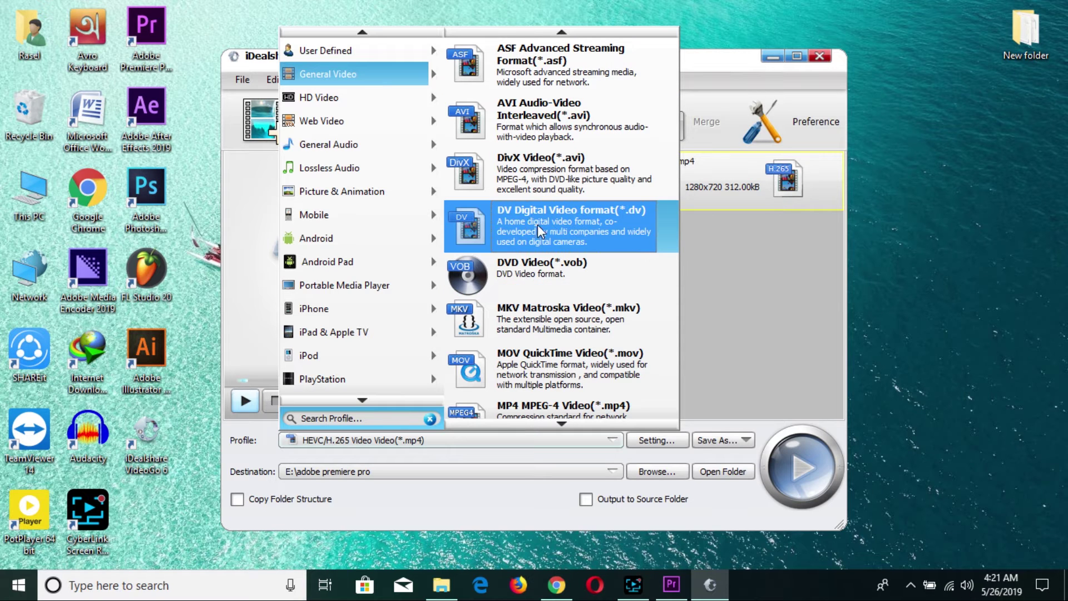
scroll(589, 222, down, 3)
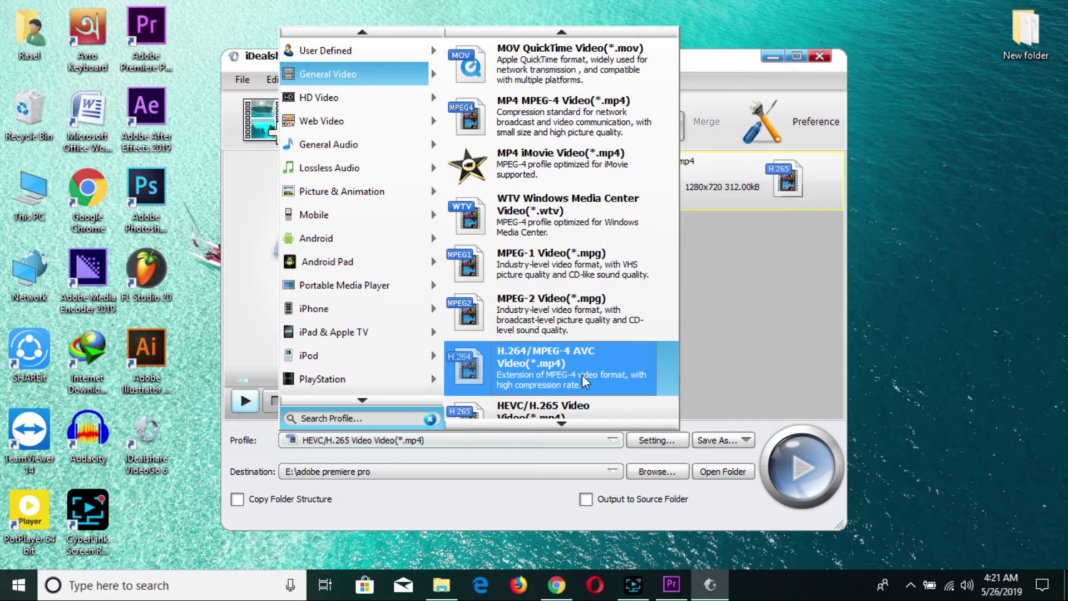
click(539, 363)
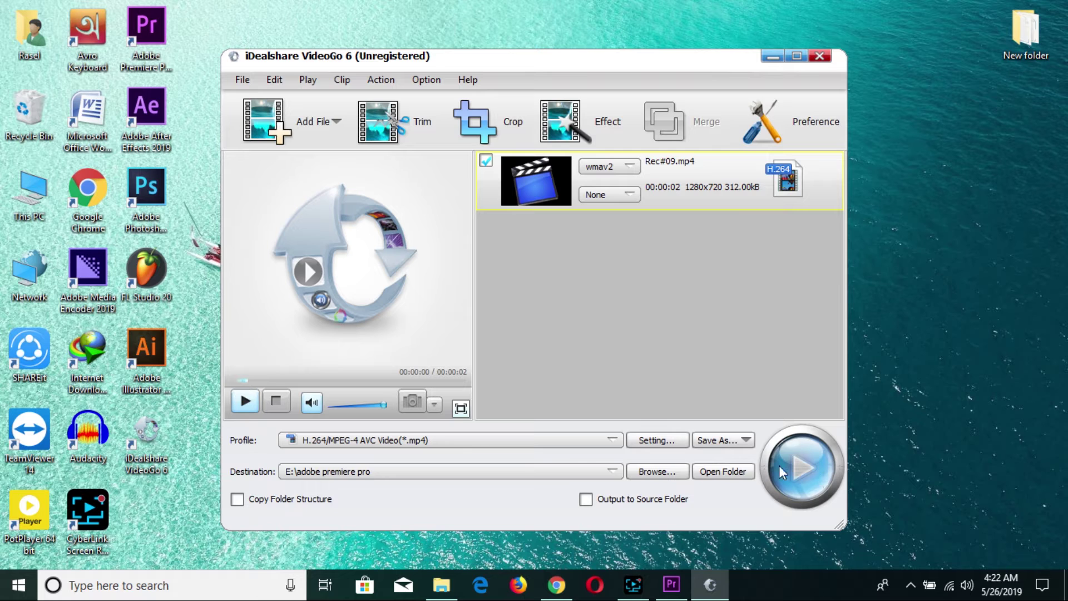
Step: Convert the loaded video, postponing registration, and open the folder containing the converted Rec#09.mp4
click(797, 461)
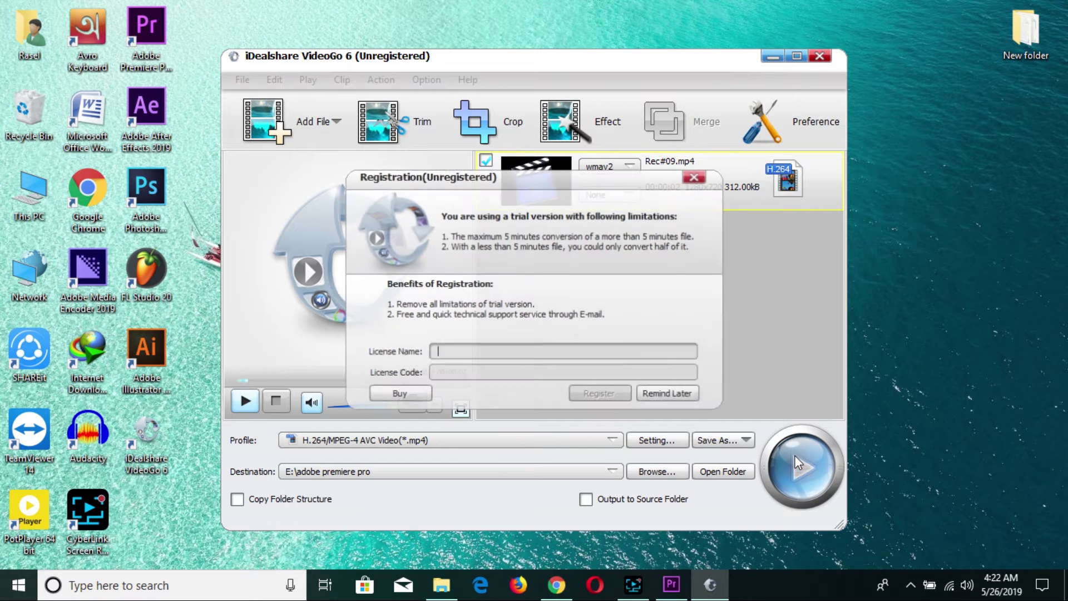
click(667, 395)
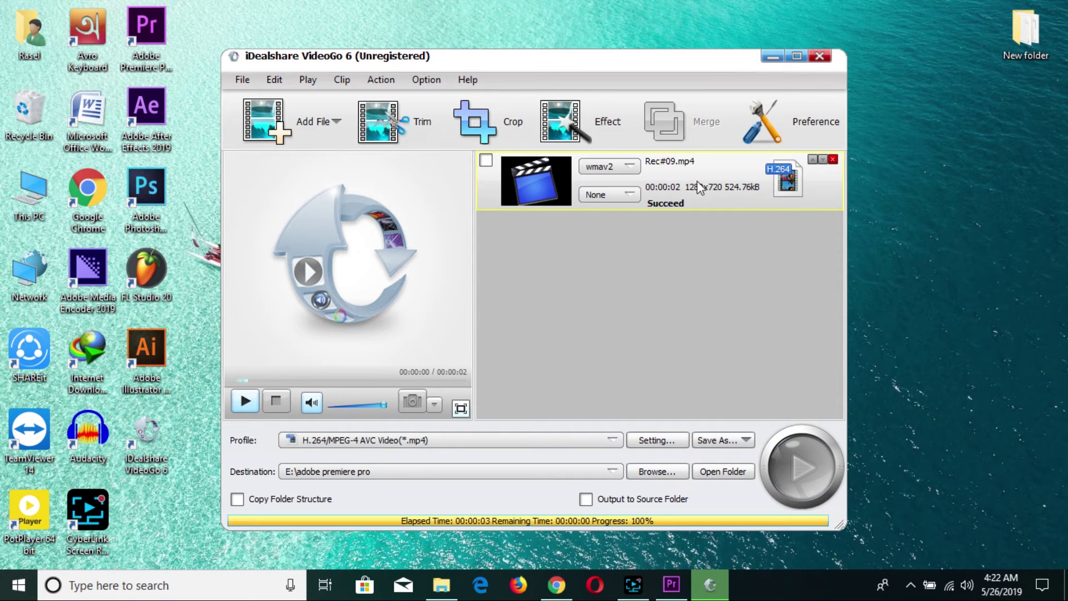
click(771, 181)
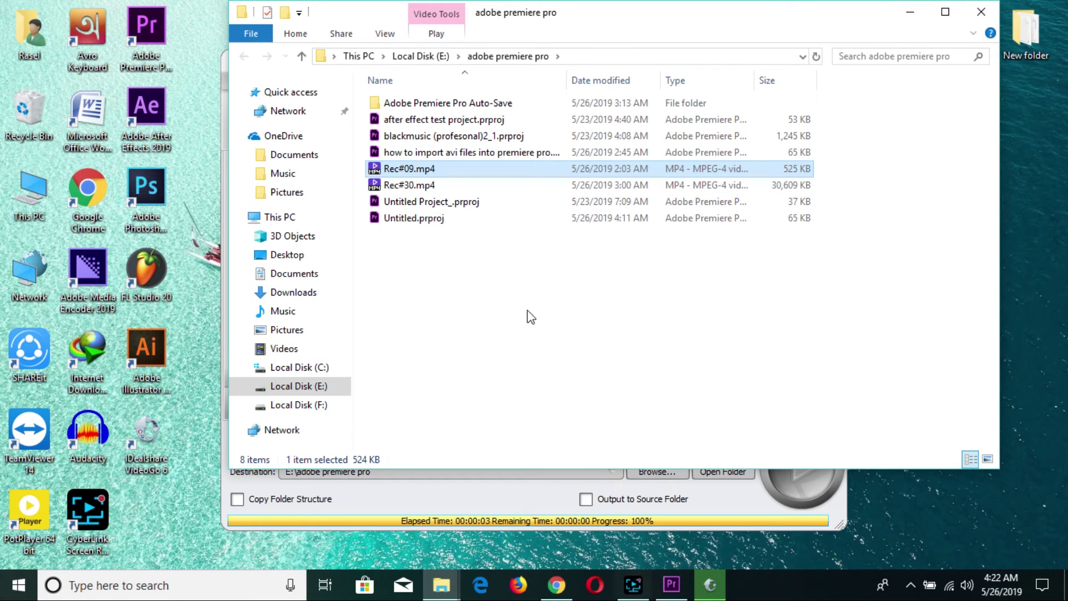
Step: Import Rec#09.mp4 from the output folder into the Premiere Pro project and create a timeline sequence from it
drag(416, 168, 132, 451)
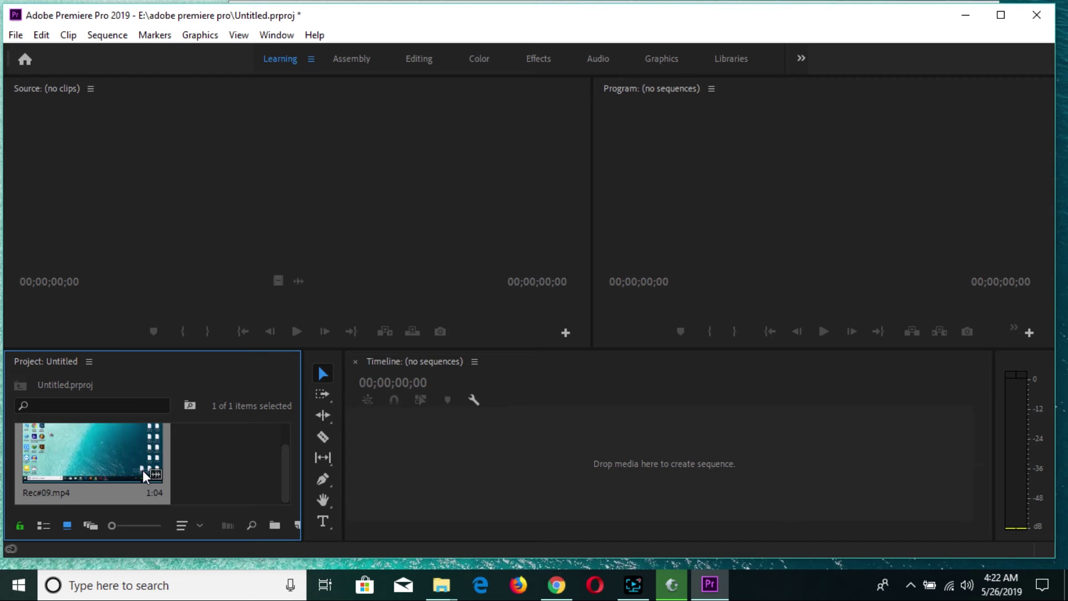
drag(85, 461, 445, 448)
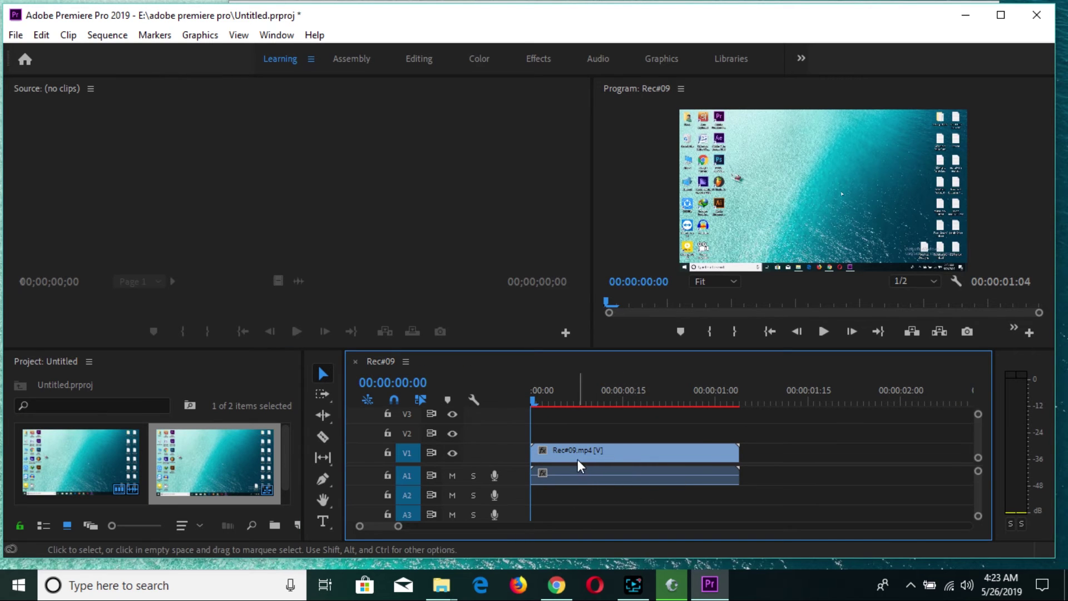
Step: Move the playhead to 00:00:00:15 and play back the Rec#09 sequence to check the converted clip
drag(583, 398, 623, 397)
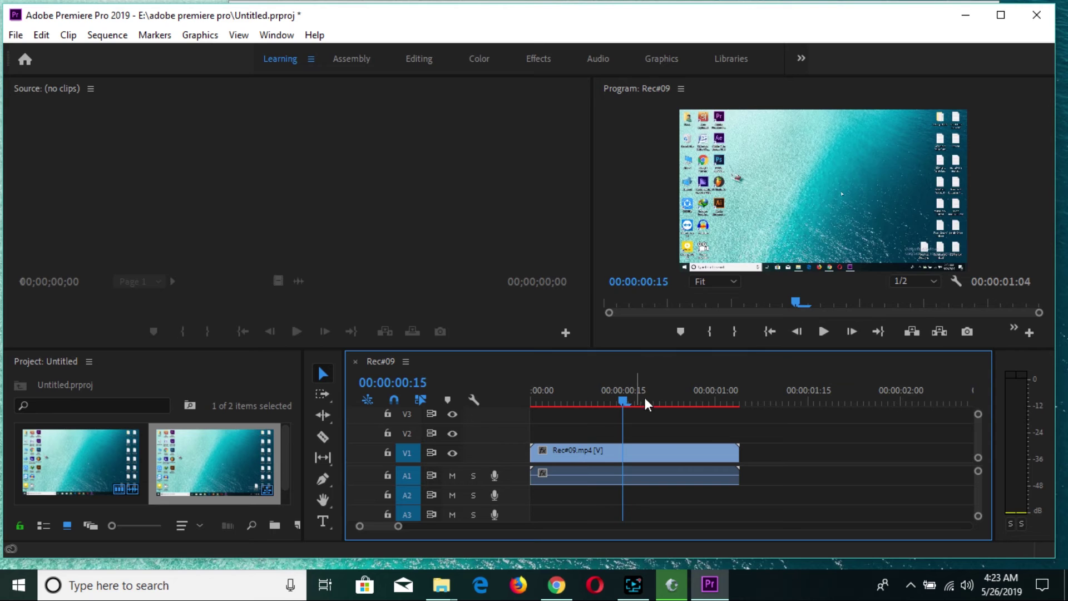
click(821, 336)
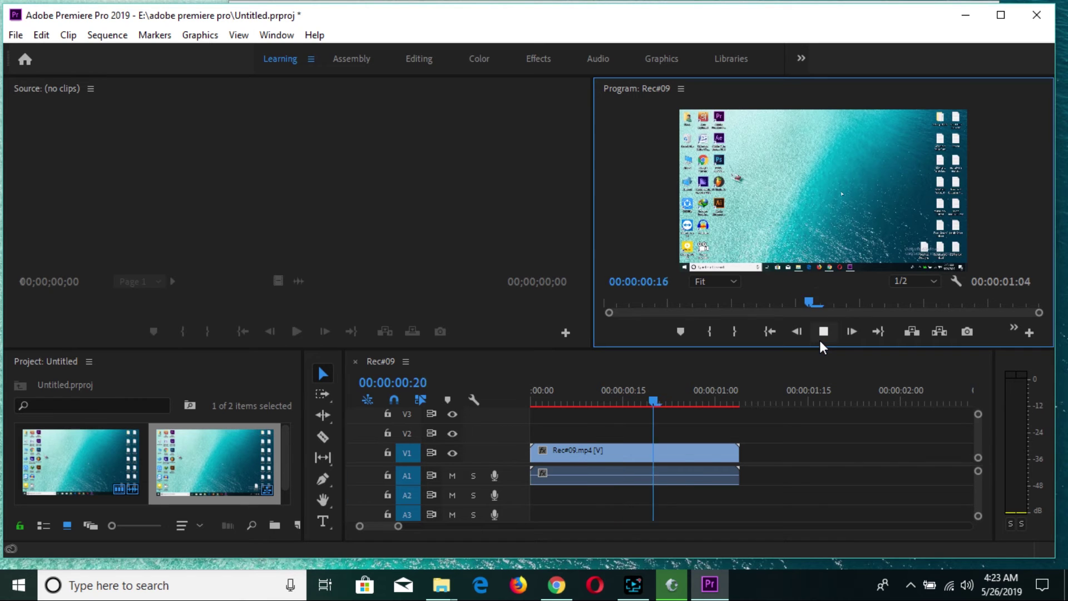
click(824, 332)
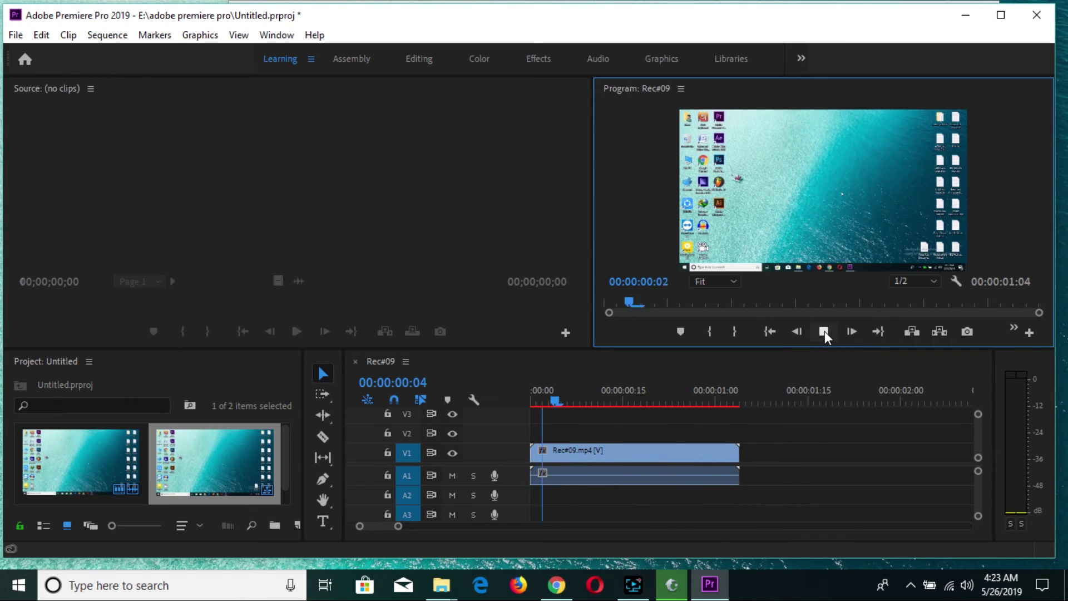
click(824, 332)
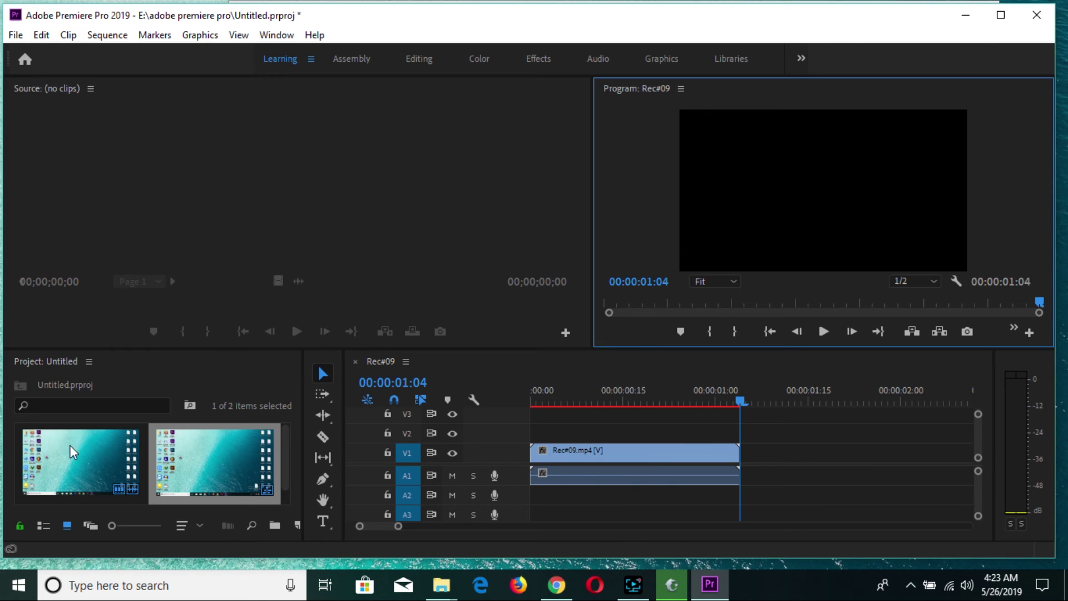
Step: Delete the Rec#09.mp4 clip with its timeline references and the Rec#09 sequence from the project
right_click(79, 490)
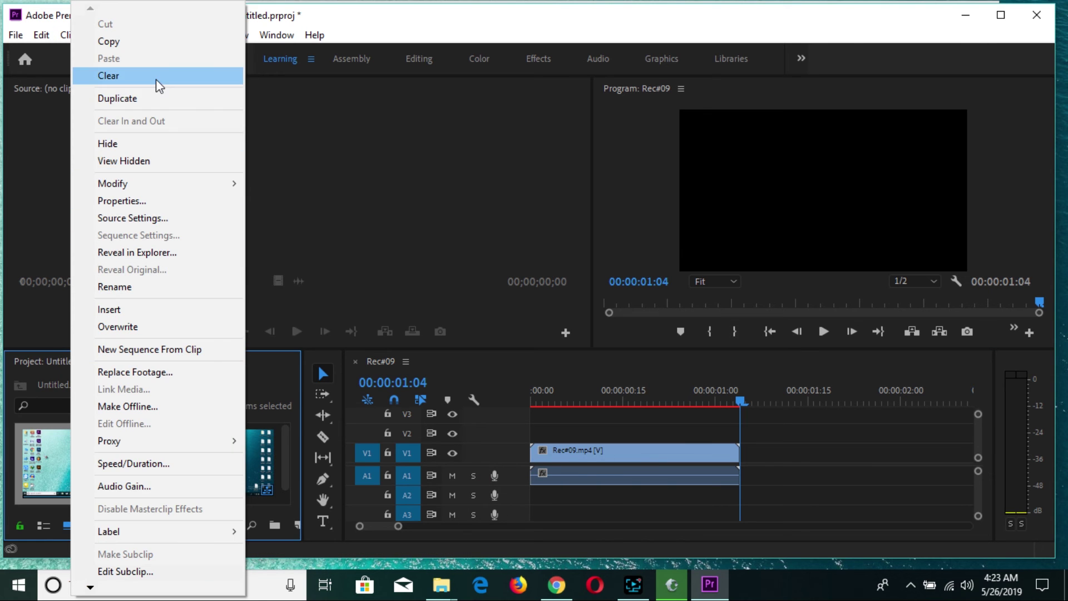
click(156, 78)
click(595, 318)
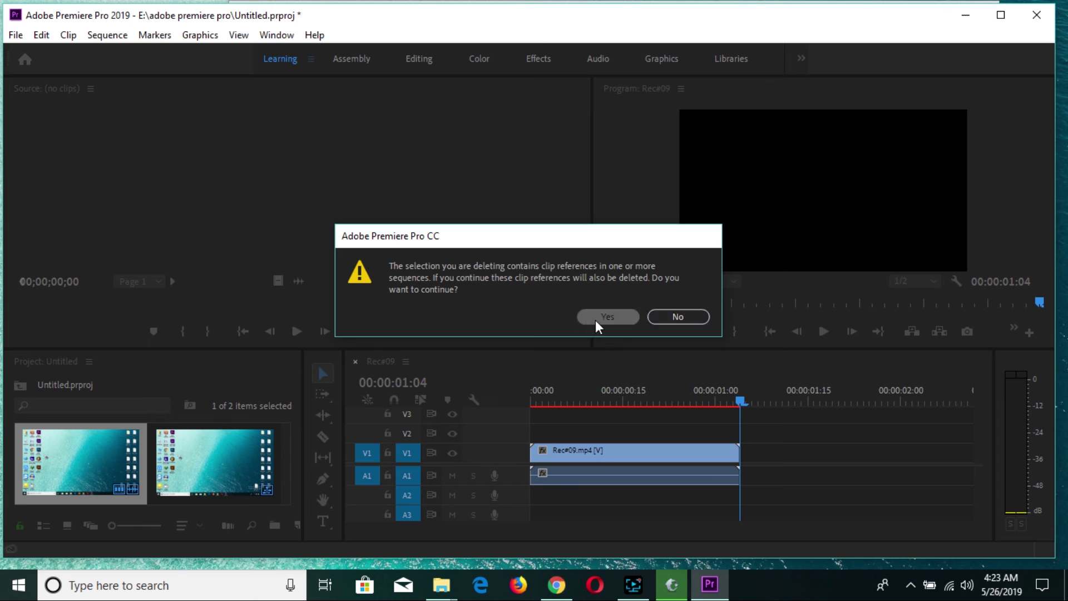
right_click(124, 453)
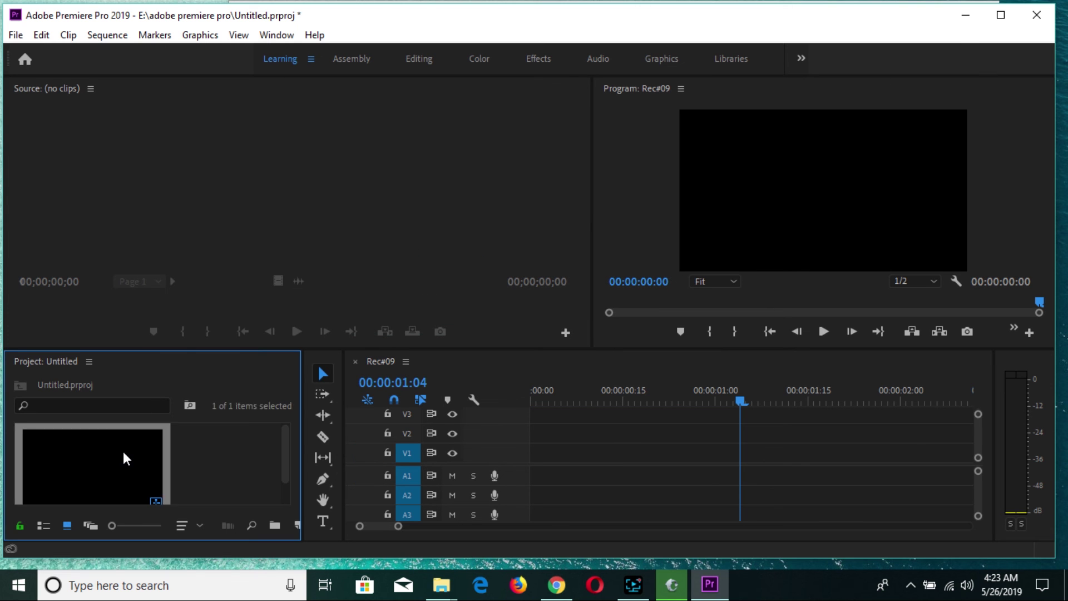
click(187, 79)
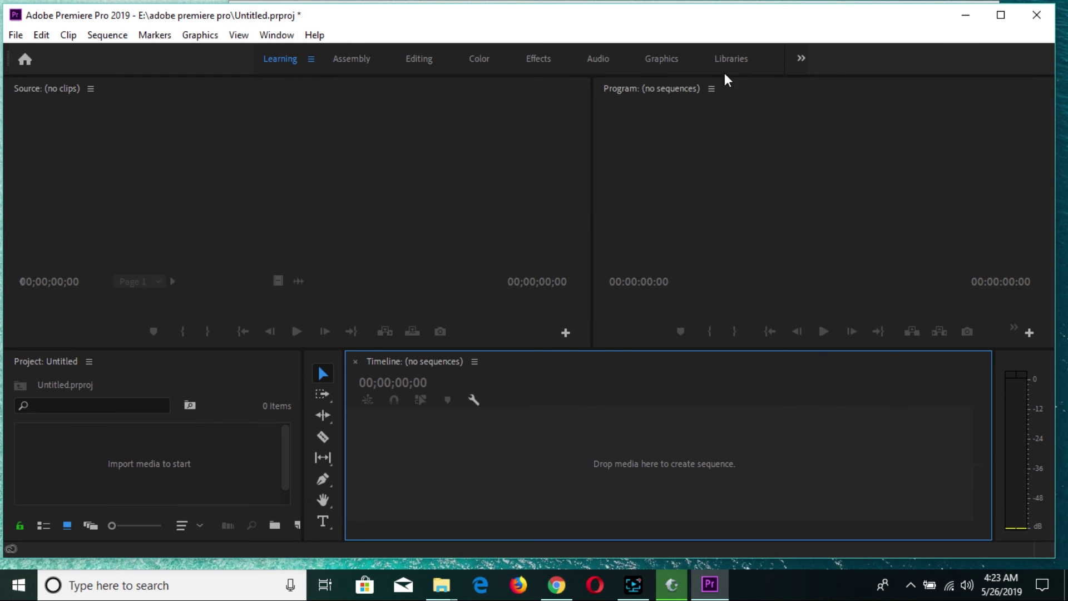
Step: Minimise Premiere Pro and the output folder window, and close iDealshare VideoGo
click(966, 15)
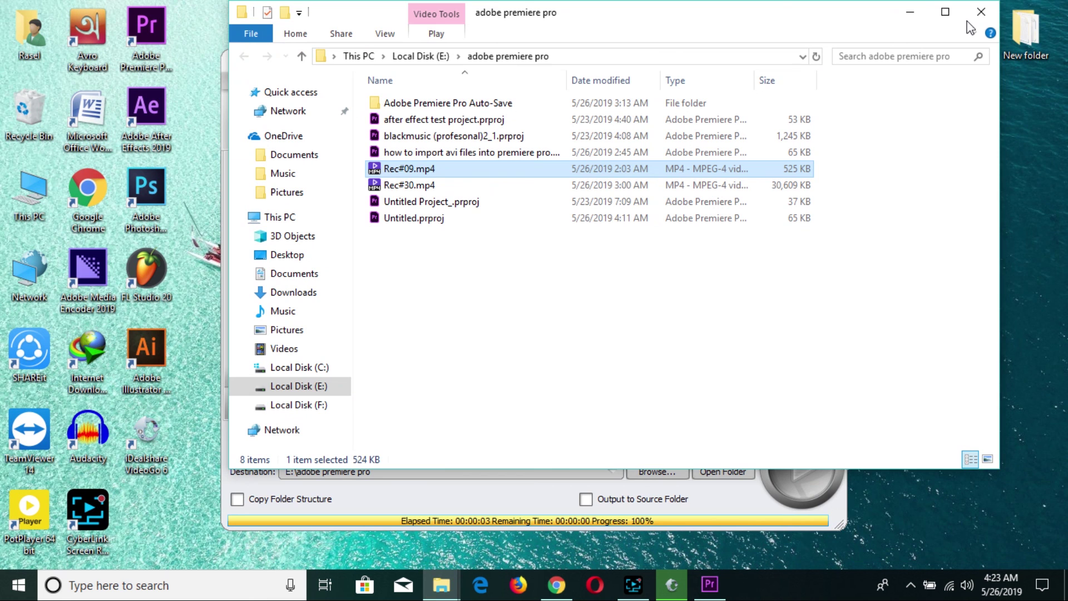
click(916, 23)
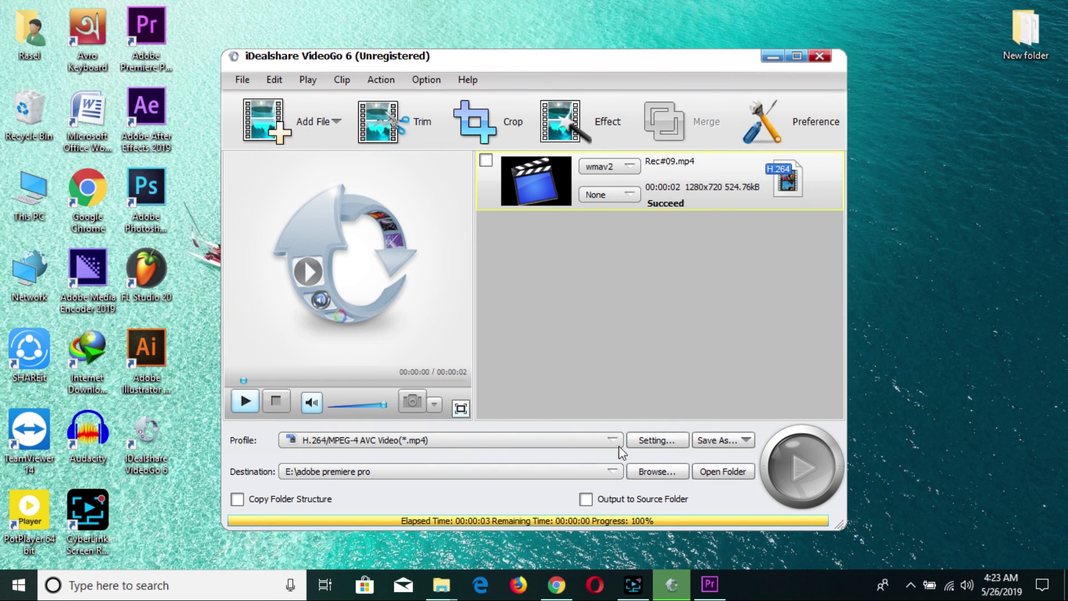
click(822, 56)
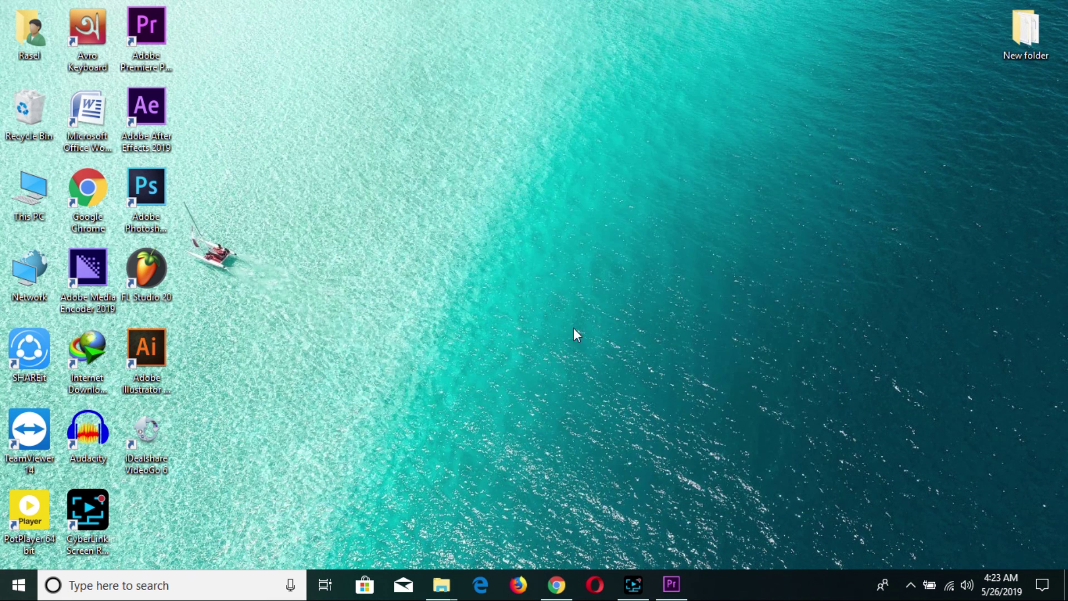